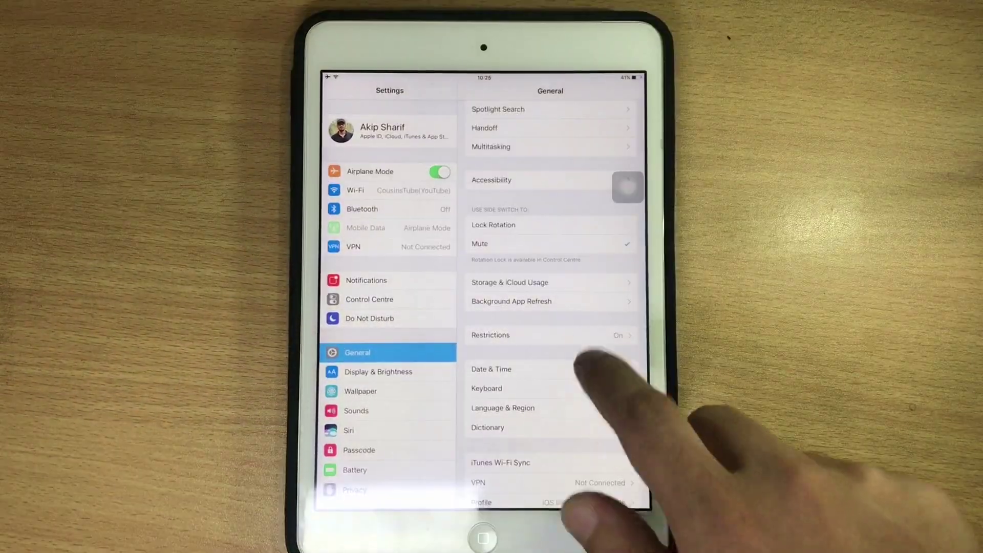
# Open Restrictions settings and try guessed four-digit passcodes, which are rejected
pyautogui.click(568, 335)
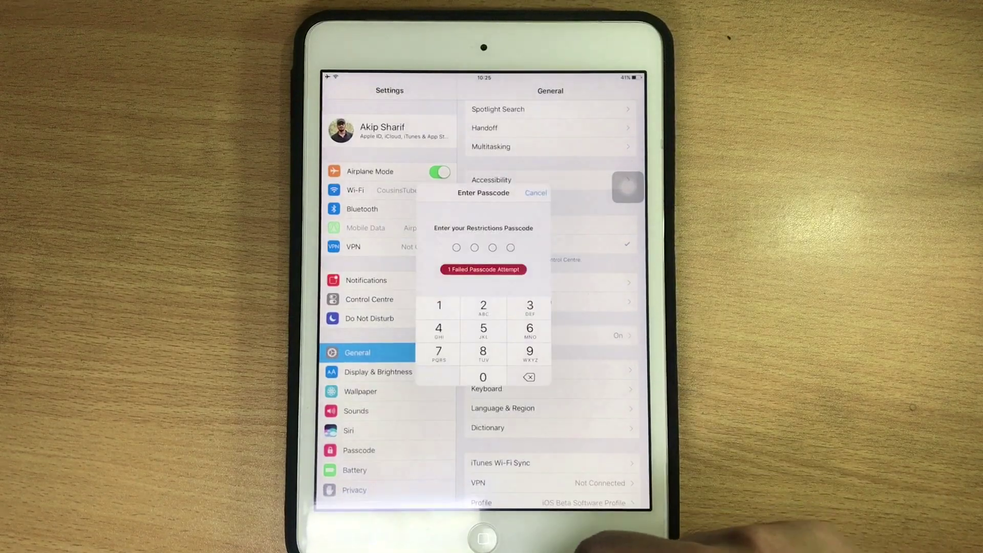
pyautogui.click(483, 374)
pyautogui.click(483, 305)
pyautogui.click(484, 328)
pyautogui.click(530, 328)
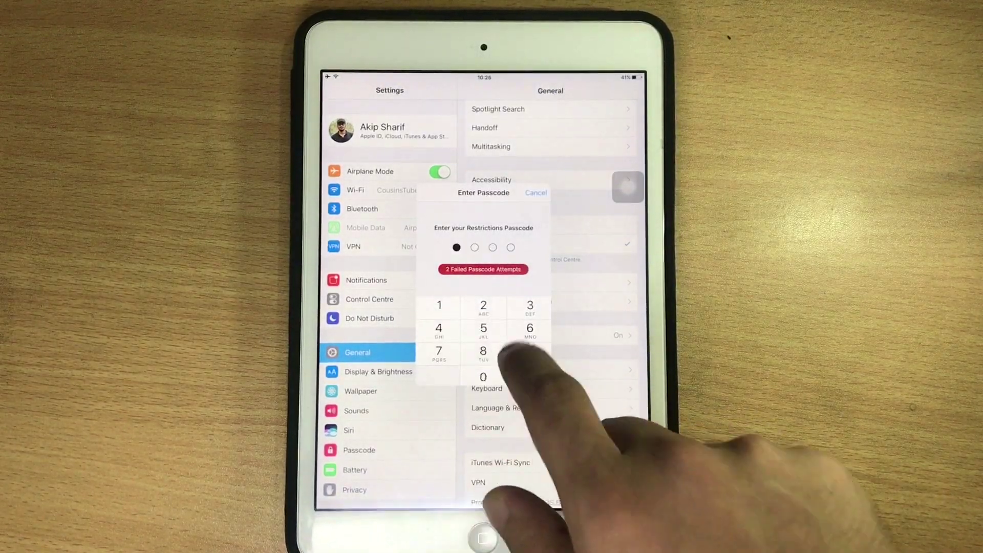
pyautogui.click(484, 351)
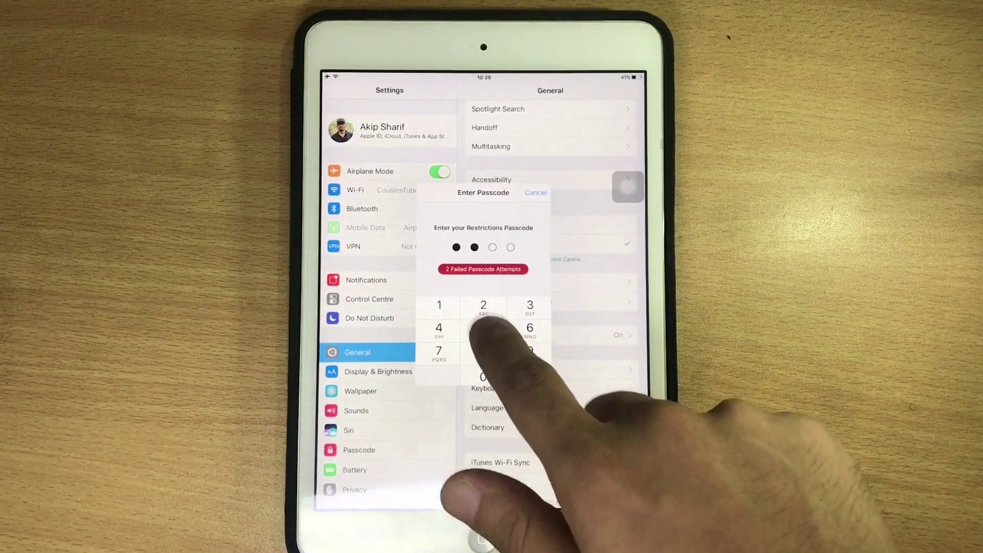
pyautogui.click(530, 328)
pyautogui.click(530, 328)
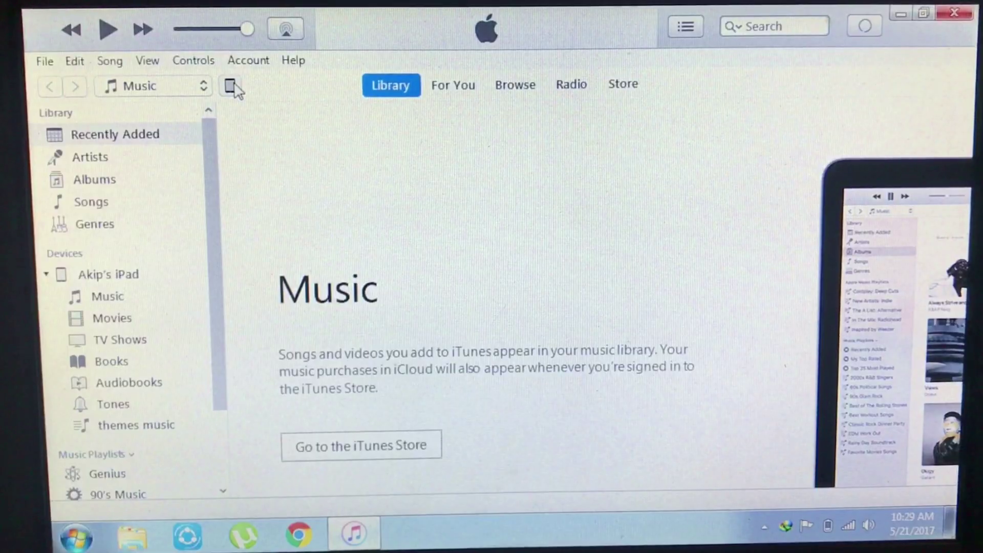
# Set the iPad's backups to 'This computer' and start a backup immediately
pyautogui.click(230, 86)
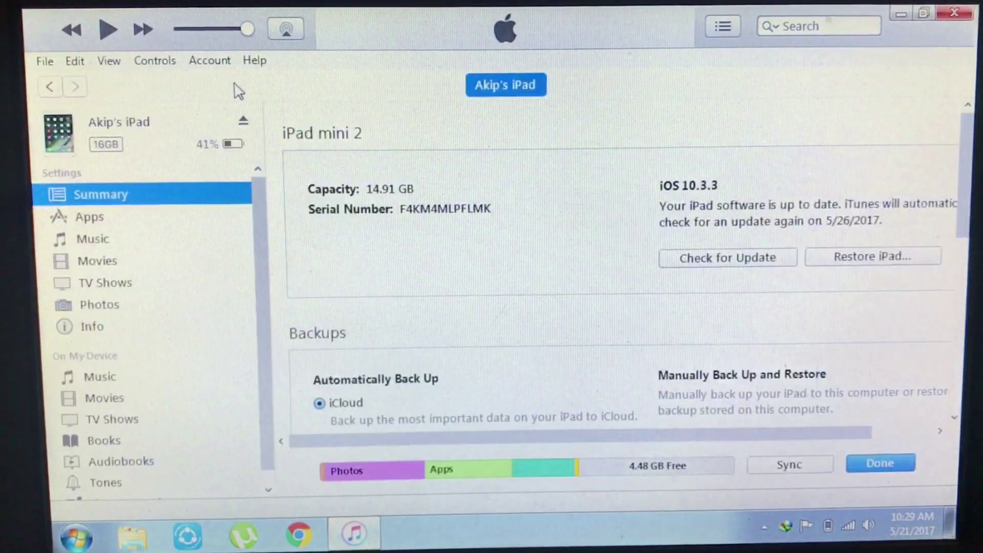
pyautogui.scroll(-3, 461, 254)
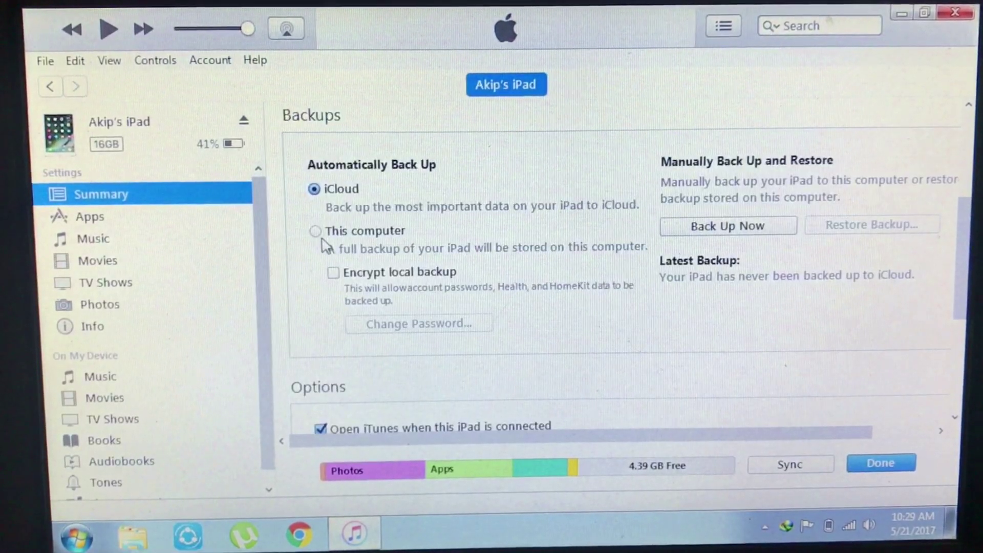
pyautogui.click(316, 232)
pyautogui.click(769, 227)
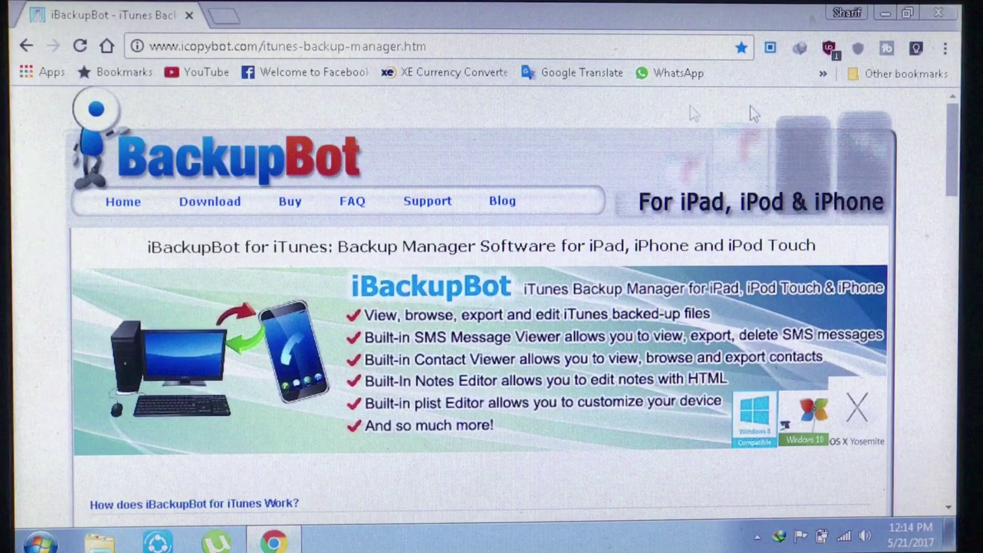
pyautogui.moveTo(955, 139); pyautogui.dragTo(954, 311)
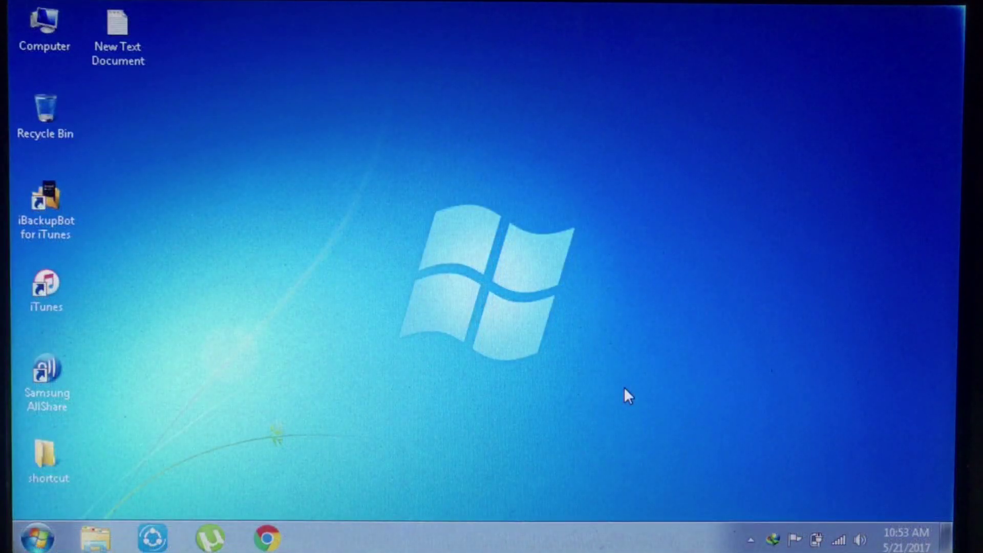
# Launch iBackupBot and open the iPad backup's System Files > HomeDomain > Library folder
pyautogui.doubleClick(37, 204)
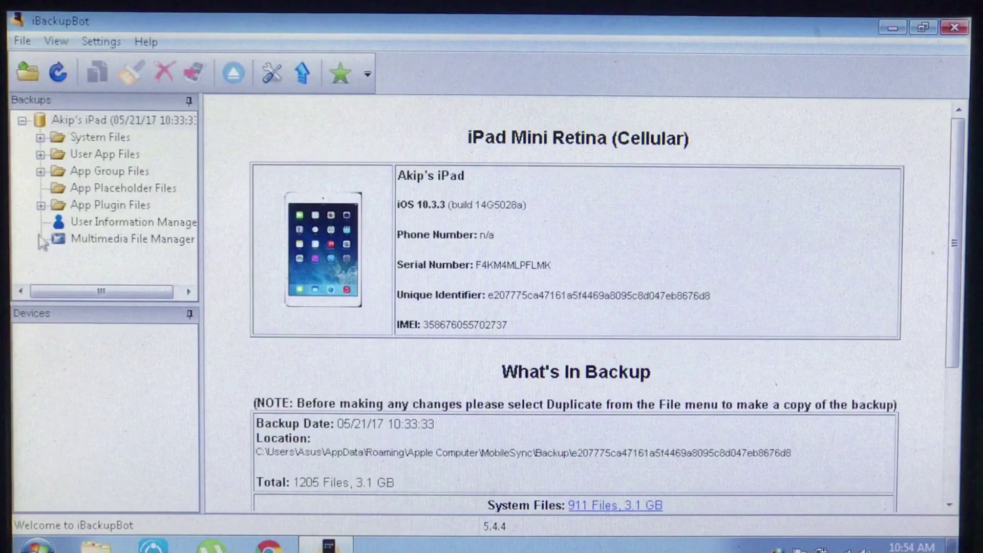
pyautogui.click(105, 125)
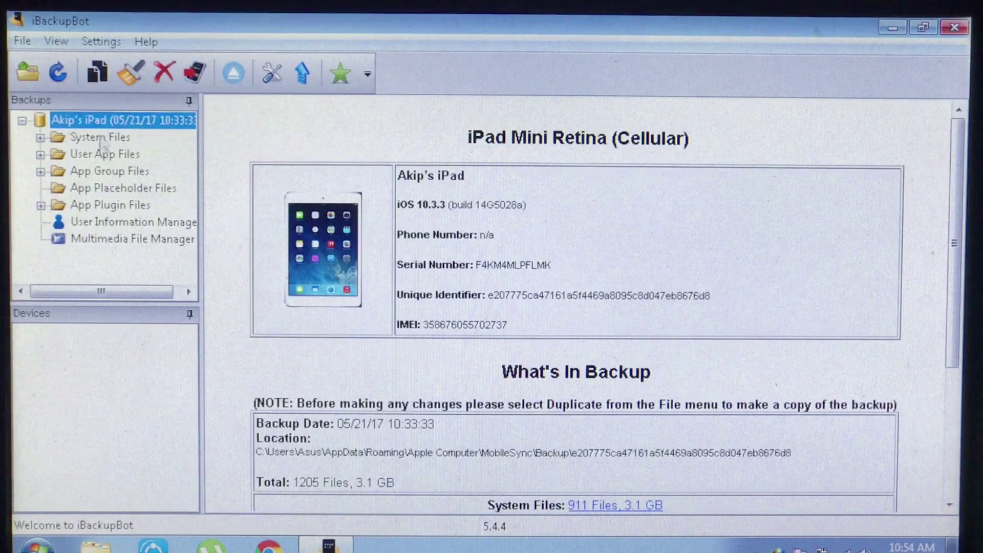
pyautogui.click(102, 136)
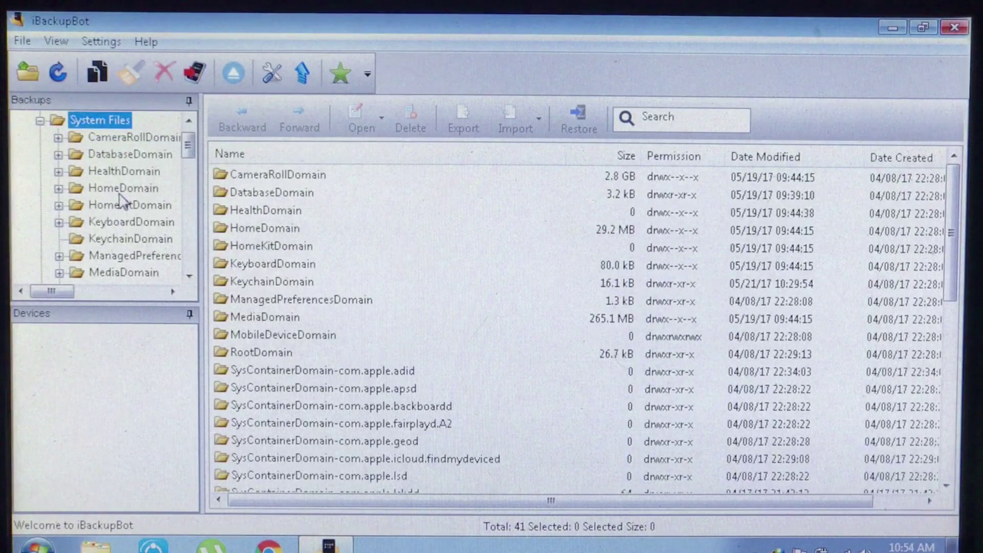
pyautogui.click(121, 188)
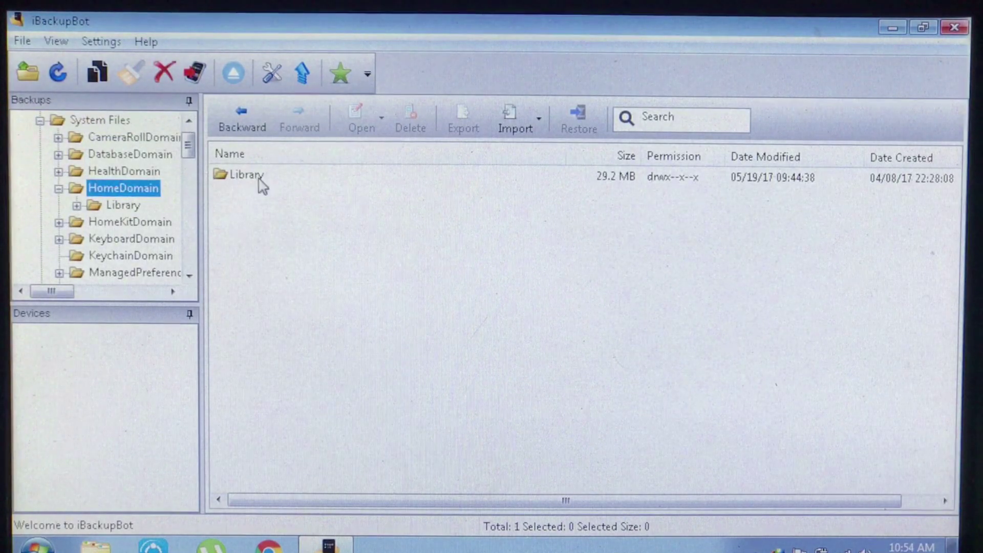
pyautogui.doubleClick(260, 181)
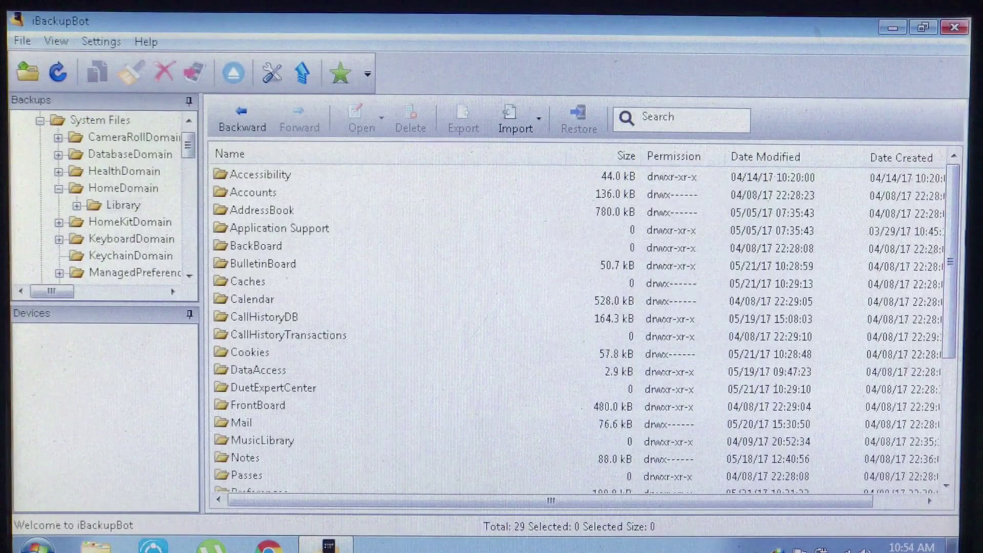
pyautogui.moveTo(950, 234); pyautogui.dragTo(944, 326)
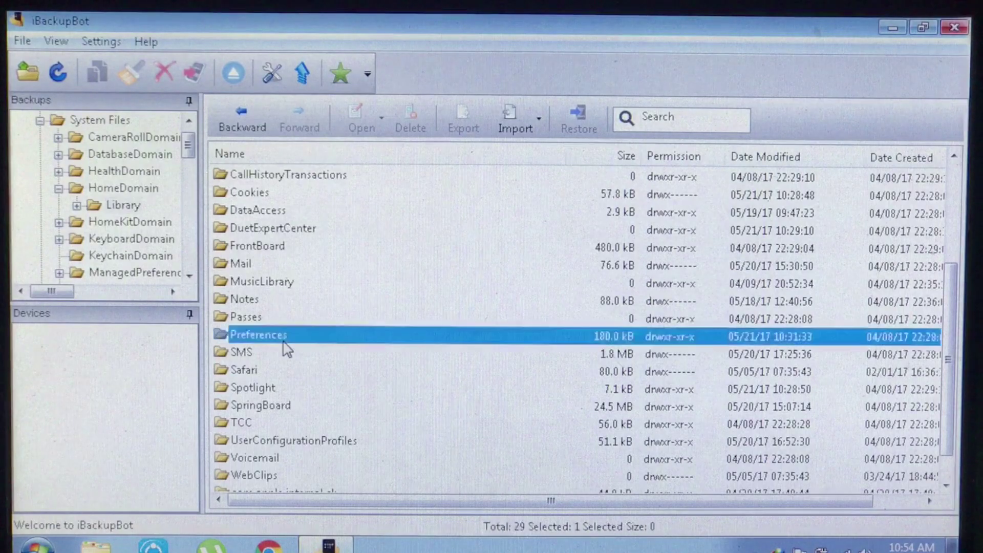
# Open Preferences > com.apple.restrictionspassword.plist and dismiss the registration prompt
pyautogui.doubleClick(286, 338)
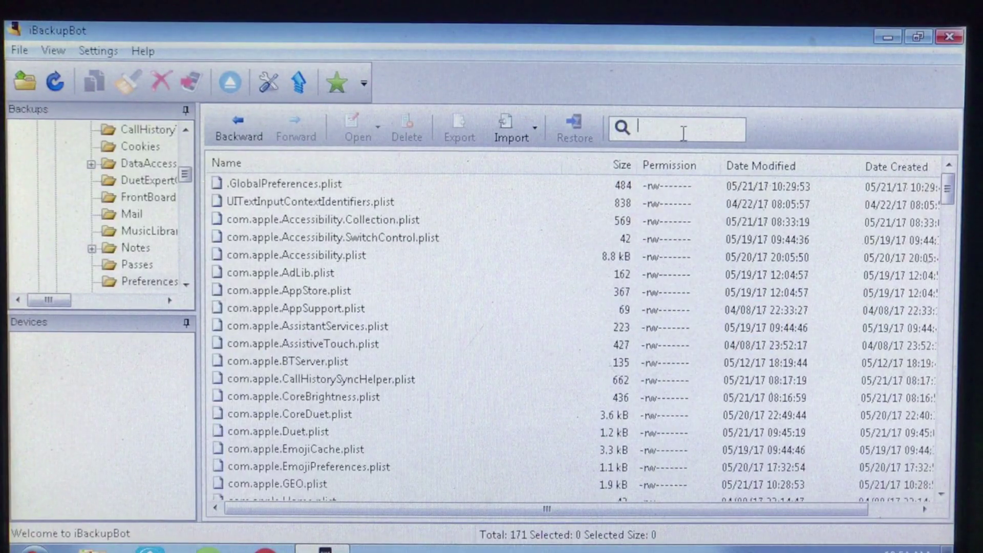
pyautogui.write('co')
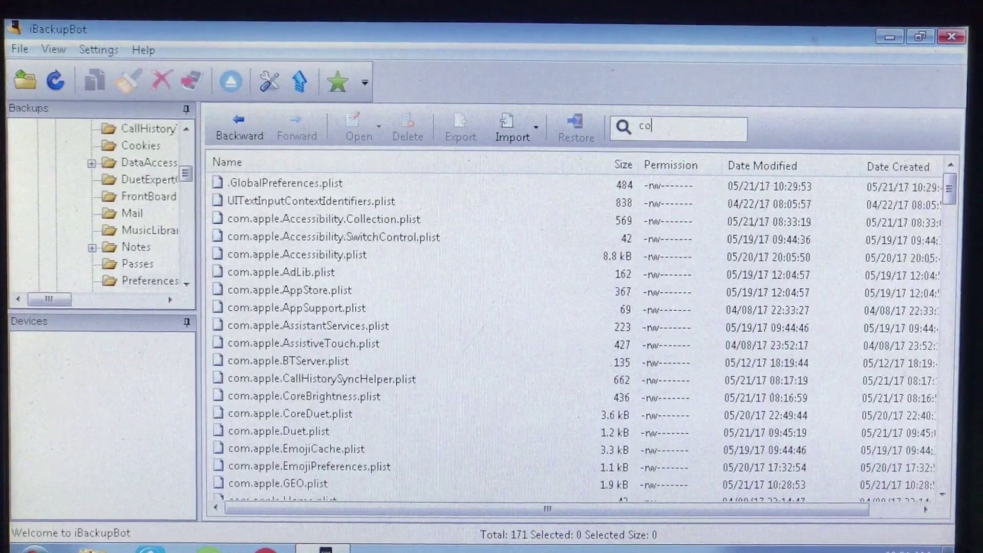
pyautogui.write('m.apple.re')
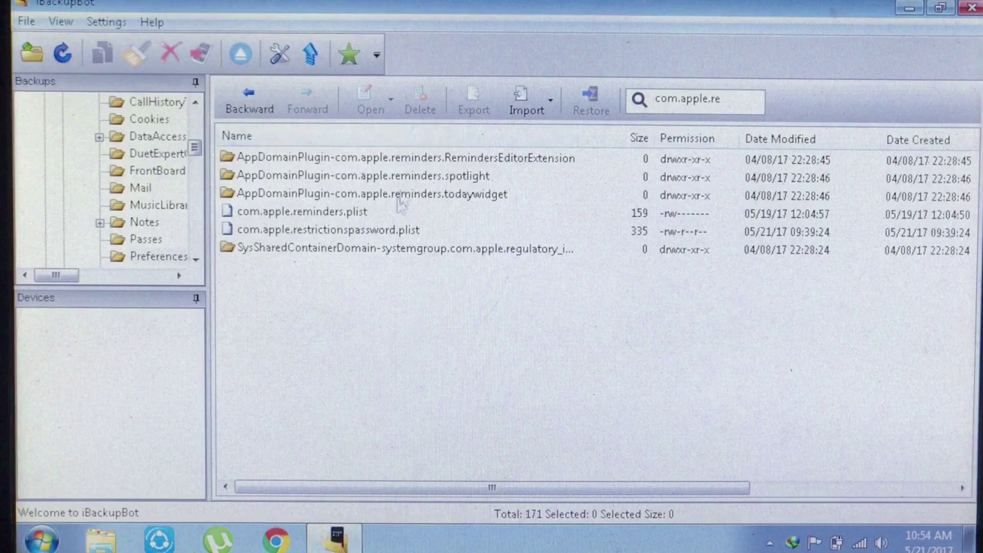
pyautogui.doubleClick(323, 231)
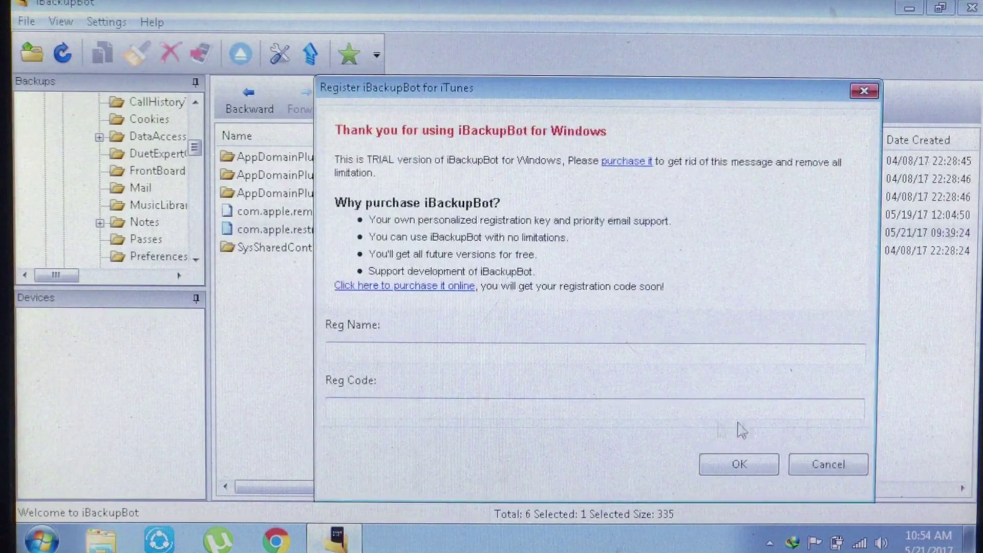
pyautogui.click(805, 470)
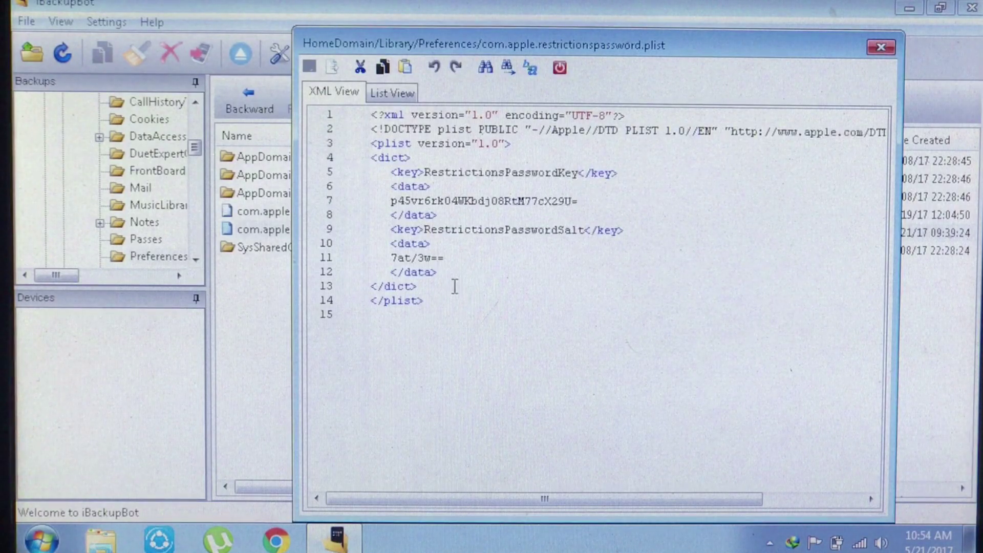
# Load the ios7hash.derson.us recovery page in the browser
pyautogui.click(275, 541)
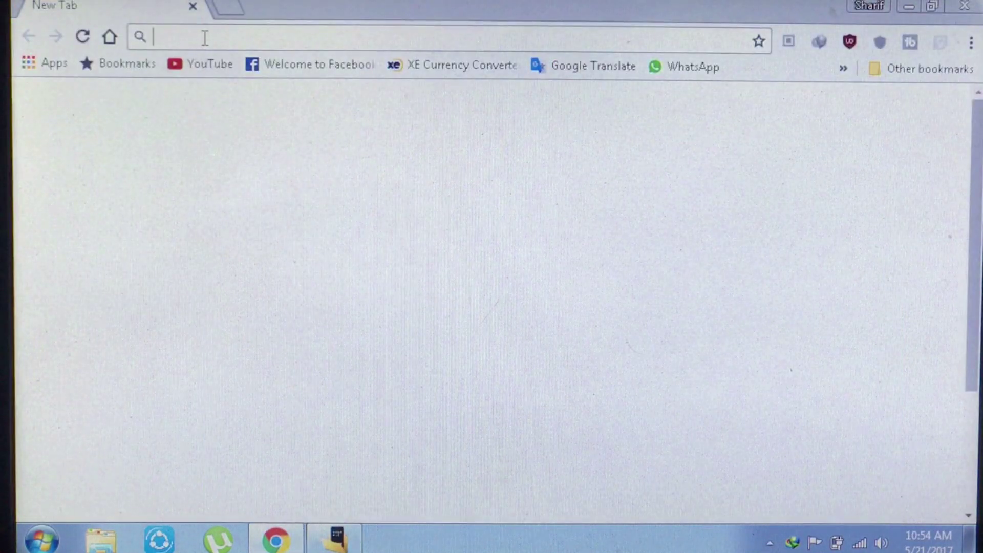
pyautogui.write('ios7hash.derson.us')
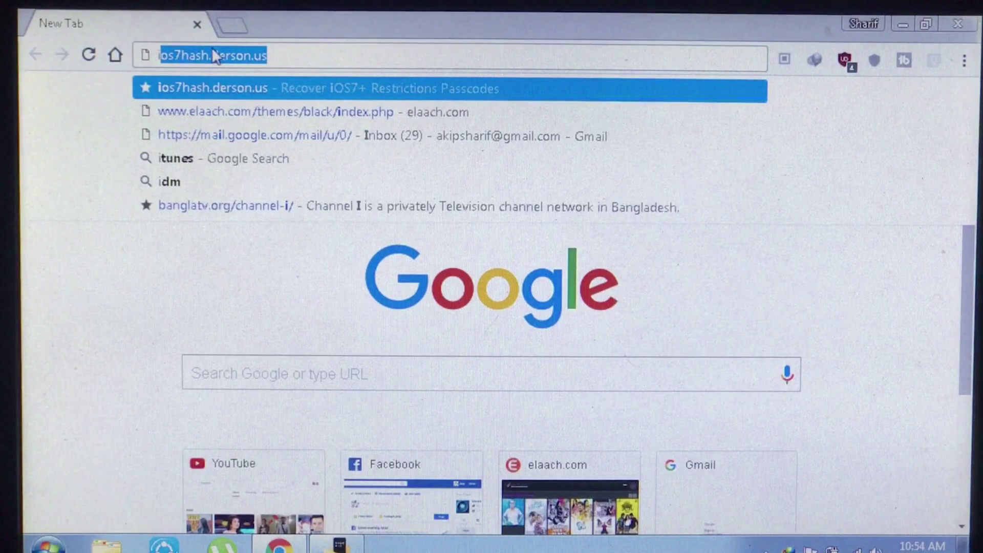
pyautogui.press('Return')
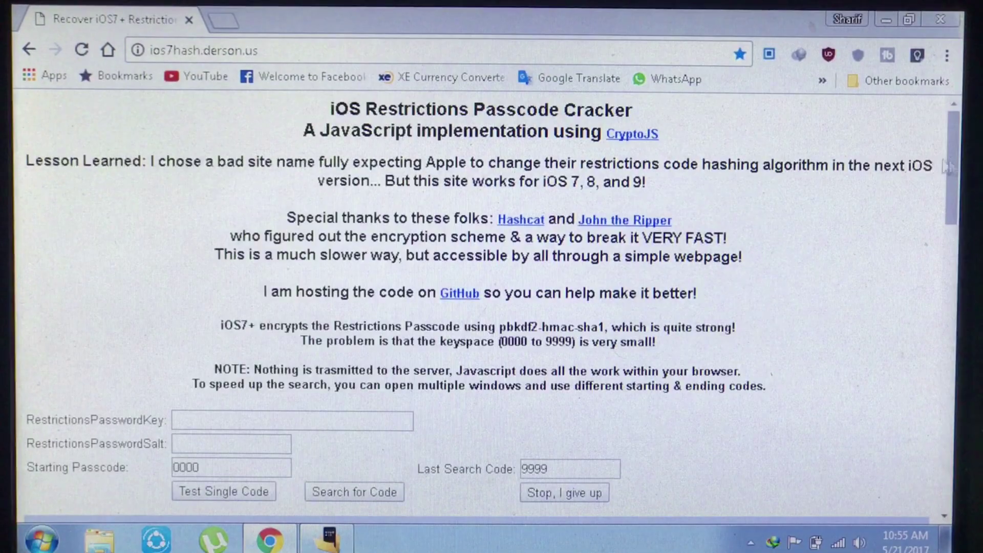
pyautogui.scroll(-3, 368, 308)
pyautogui.click(285, 265)
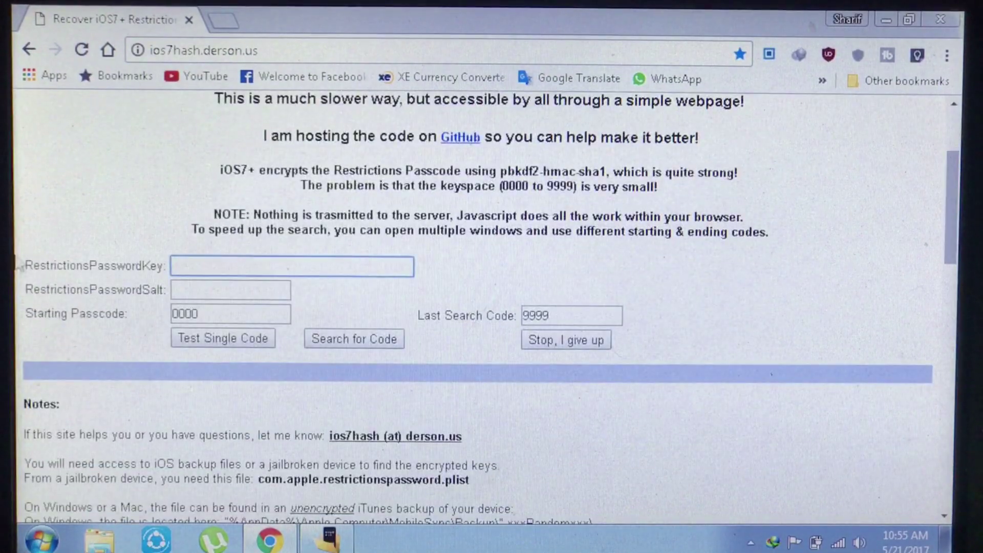
pyautogui.moveTo(20, 265); pyautogui.dragTo(168, 265)
pyautogui.click(168, 265)
# Copy the plist's RestrictionsPasswordKey value into the page's key field
pyautogui.click(327, 539)
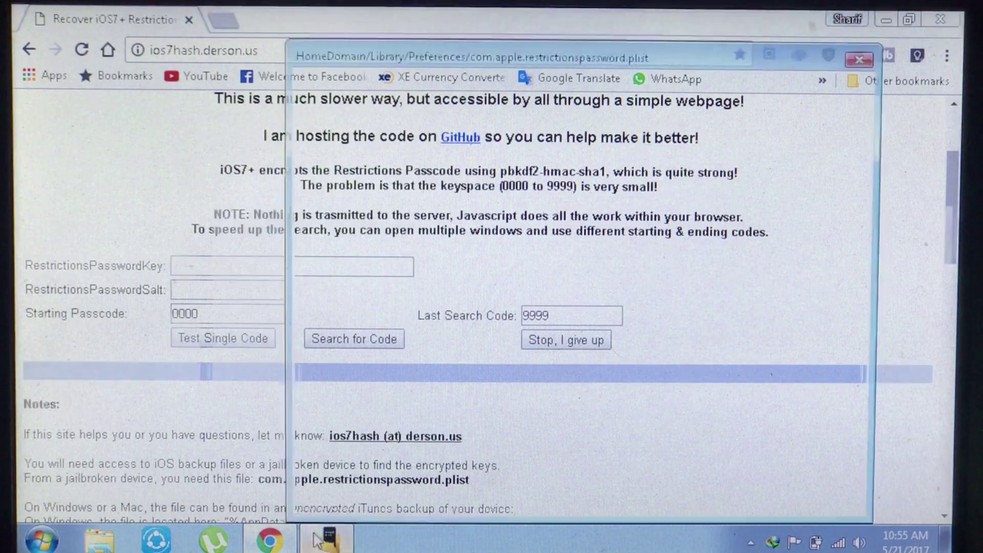
pyautogui.moveTo(418, 183); pyautogui.dragTo(547, 182)
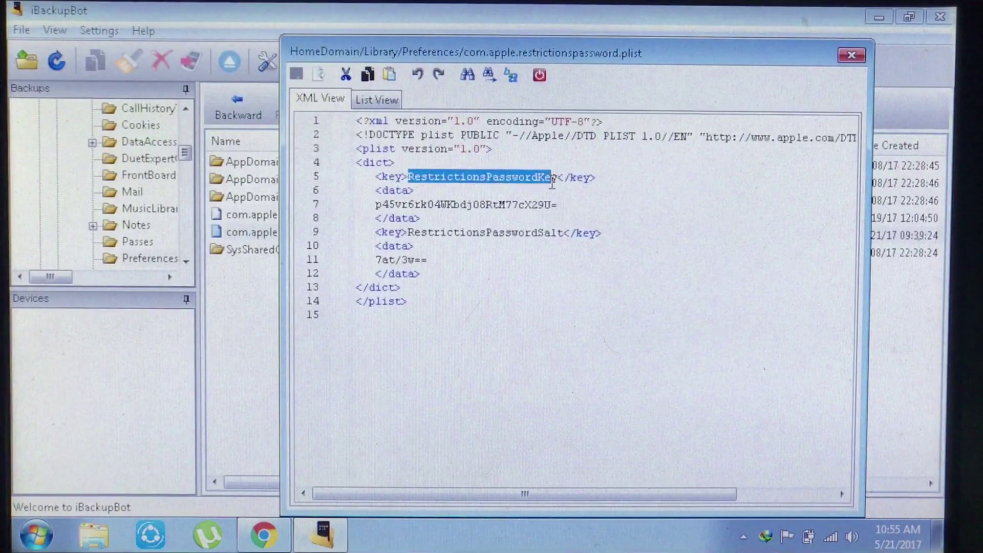
pyautogui.press('Down')
pyautogui.doubleClick(374, 205)
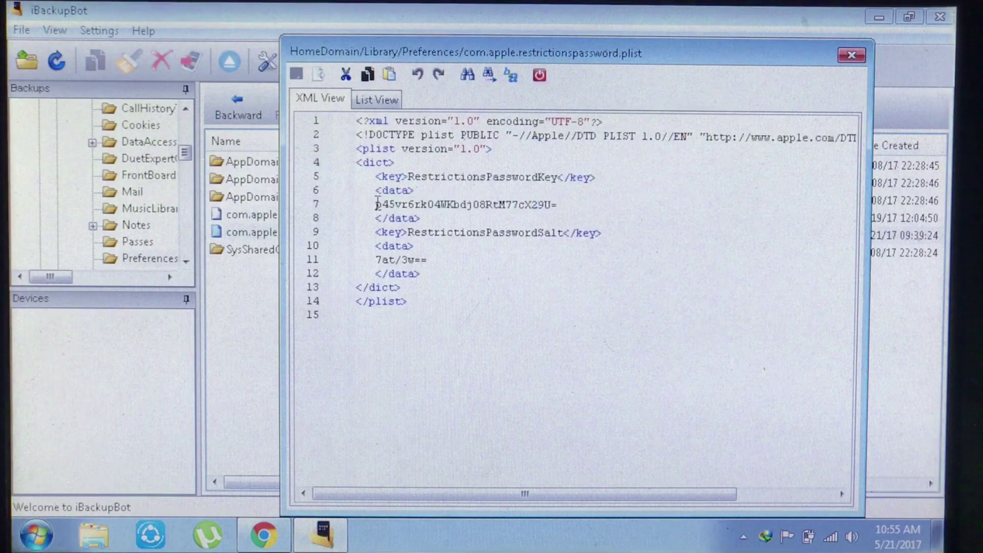
pyautogui.moveTo(376, 204); pyautogui.dragTo(511, 206)
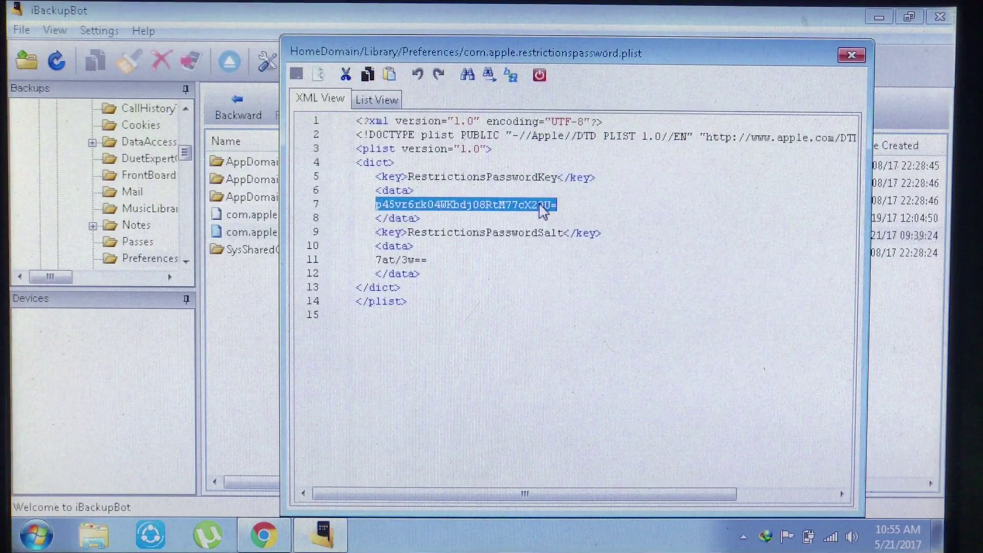
pyautogui.hotkey('alt', 'Tab')
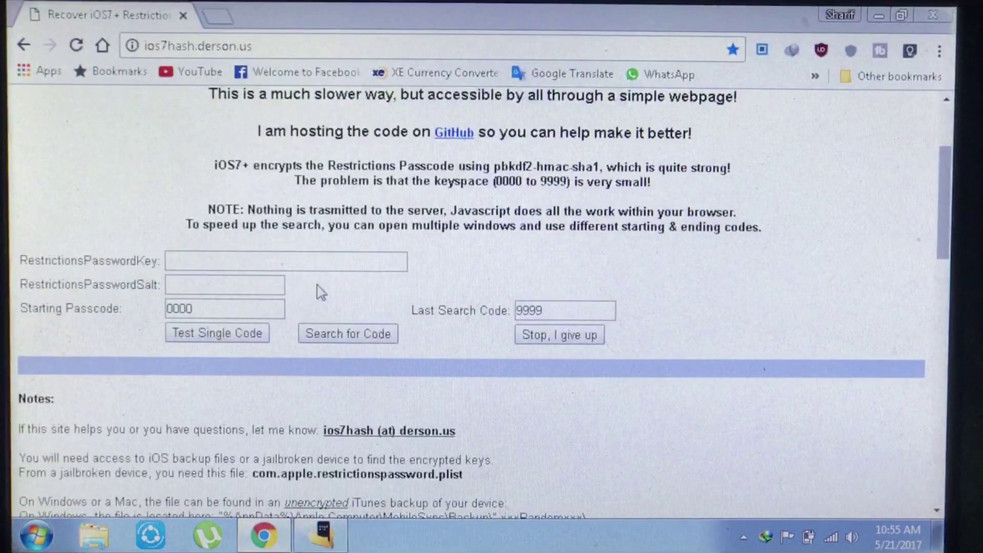
pyautogui.click(322, 263)
pyautogui.hotkey('ctrl', 'v')
# Copy the plist's RestrictionsPasswordSalt value into the page's salt field
pyautogui.hotkey('alt', 'Tab')
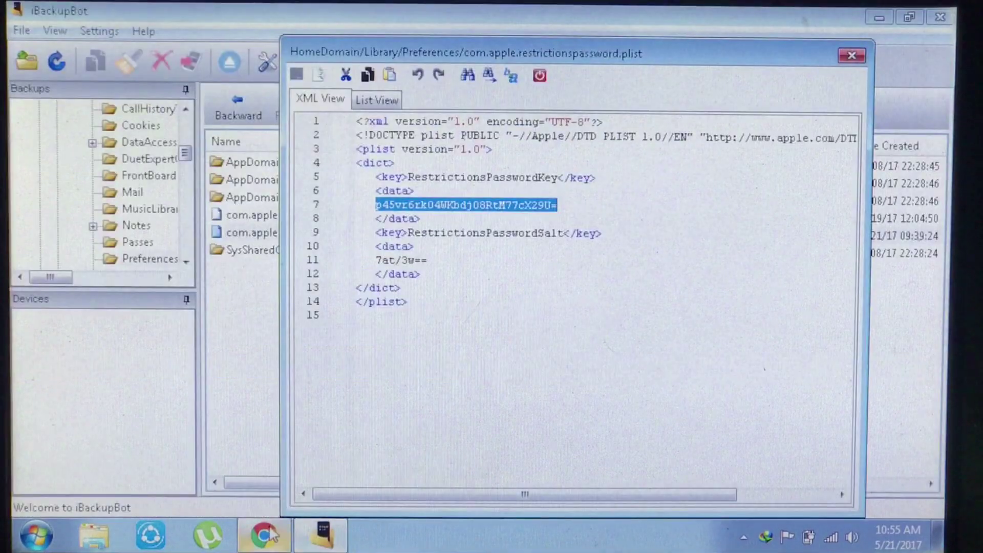
pyautogui.hotkey('alt', 'Tab')
pyautogui.moveTo(20, 284); pyautogui.dragTo(135, 286)
pyautogui.click(159, 283)
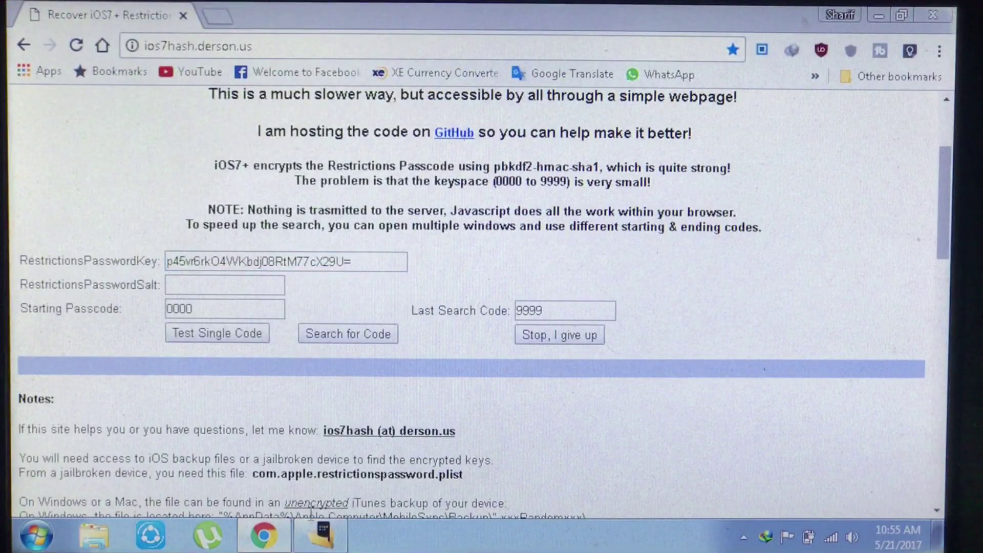
pyautogui.click(323, 535)
pyautogui.click(410, 235)
pyautogui.moveTo(416, 261); pyautogui.dragTo(430, 261)
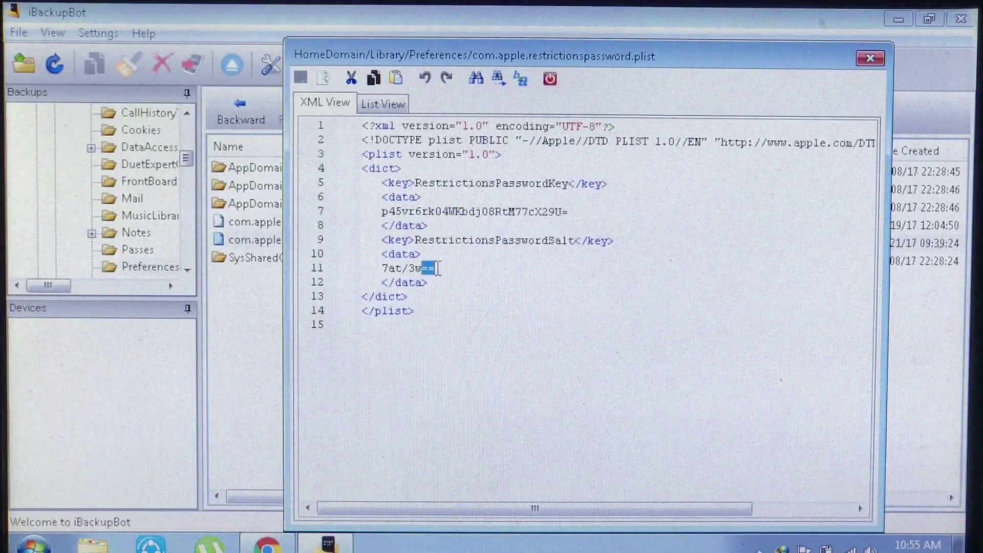
pyautogui.click(267, 546)
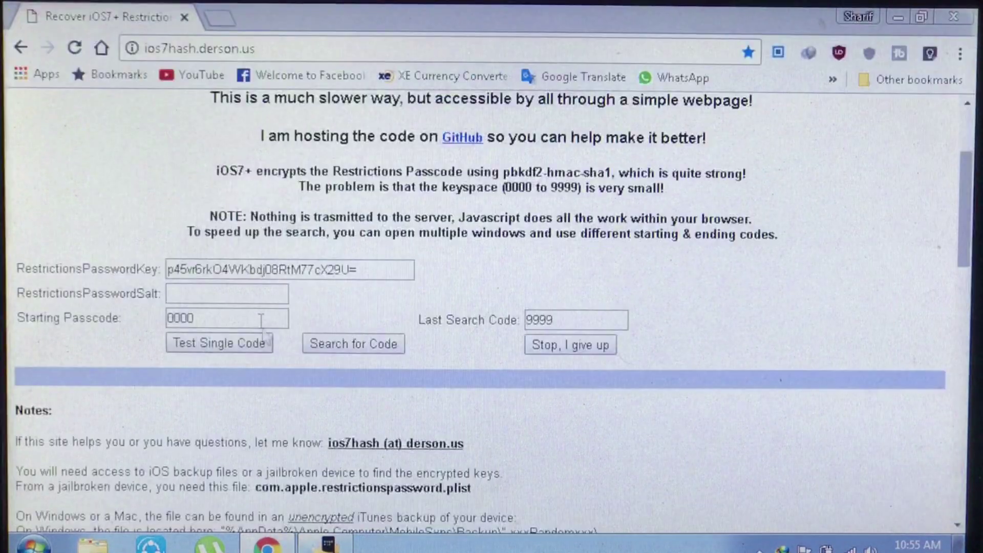
pyautogui.click(252, 297)
pyautogui.hotkey('ctrl', 'v')
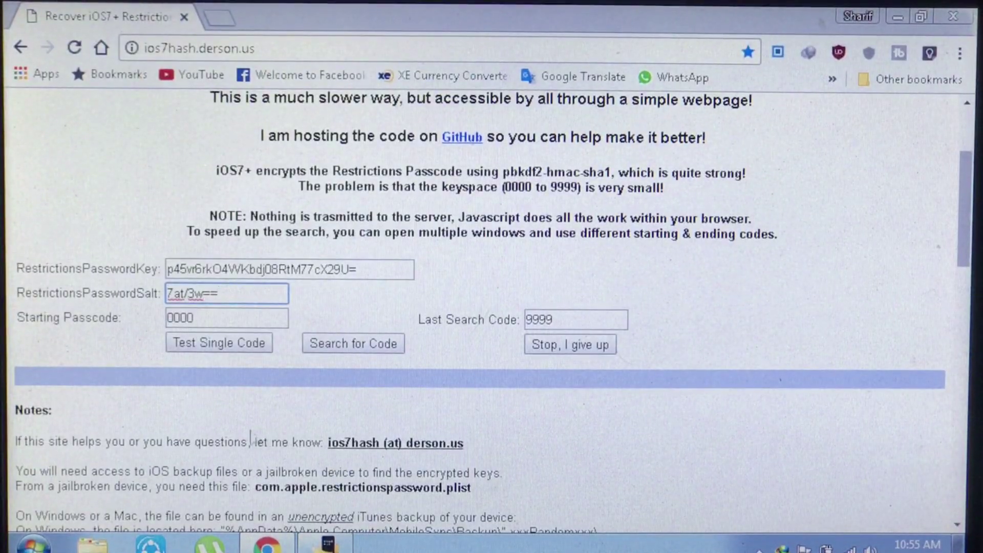
# Search for the code matching the key and salt, and acknowledge the 0011 result
pyautogui.click(358, 341)
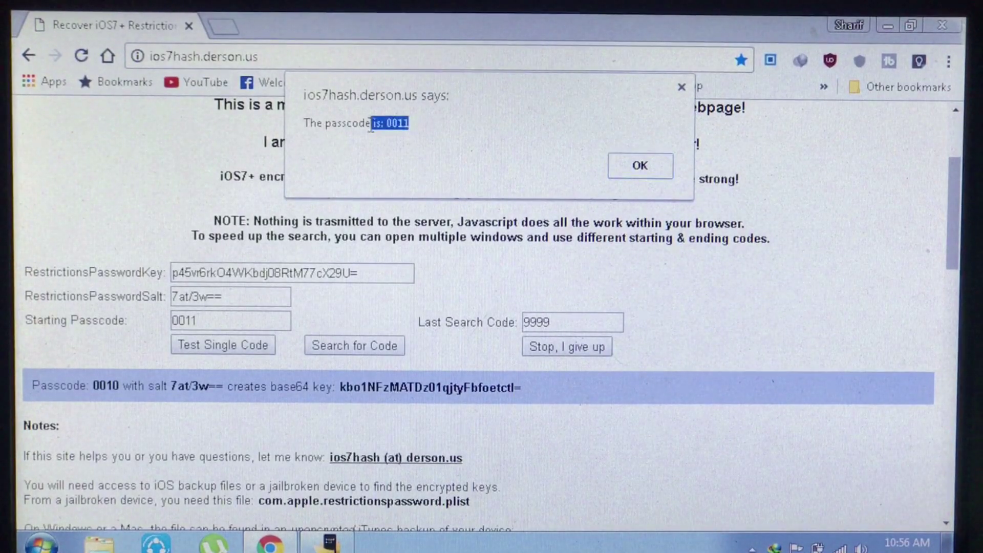
pyautogui.click(642, 166)
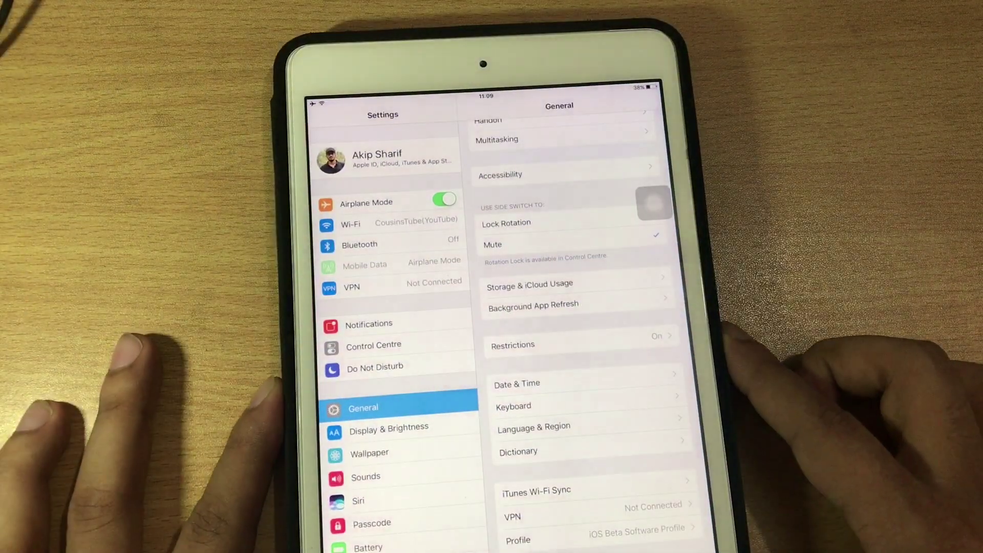
pyautogui.click(646, 352)
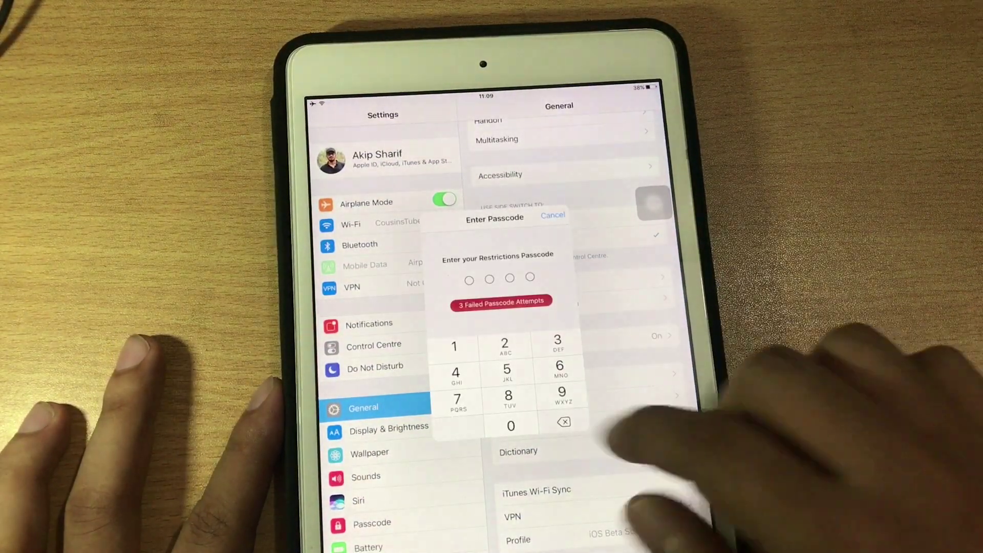
pyautogui.click(511, 425)
pyautogui.click(507, 369)
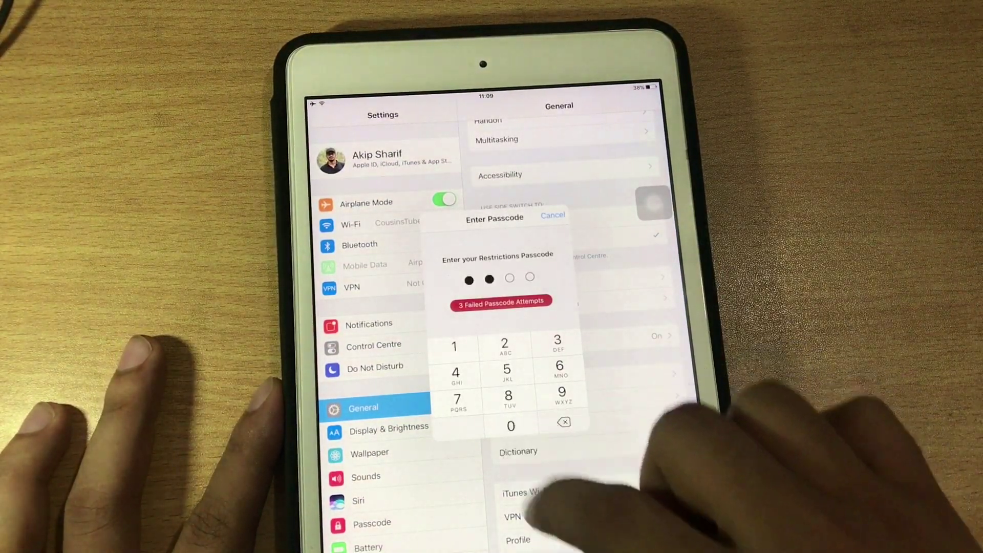
pyautogui.click(507, 395)
pyautogui.click(510, 425)
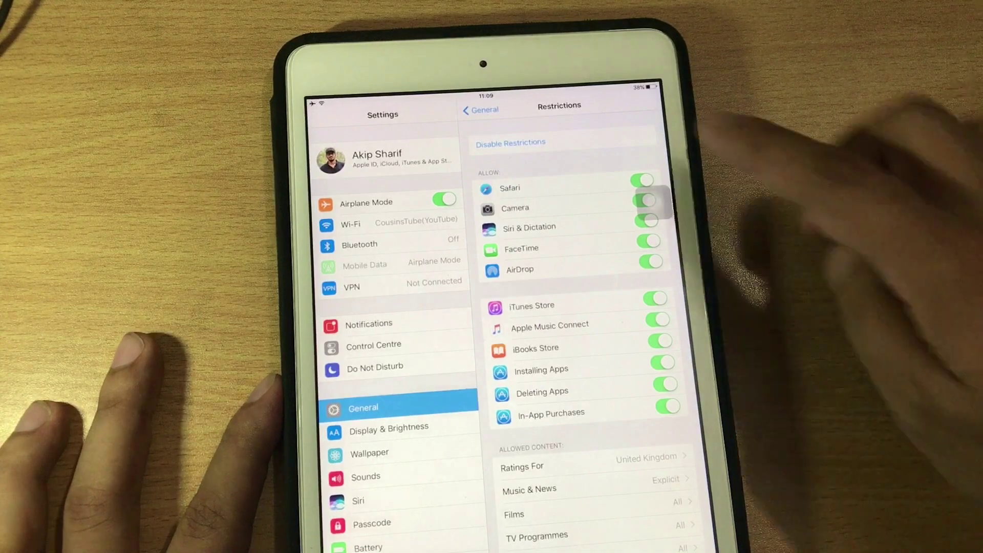
pyautogui.click(511, 142)
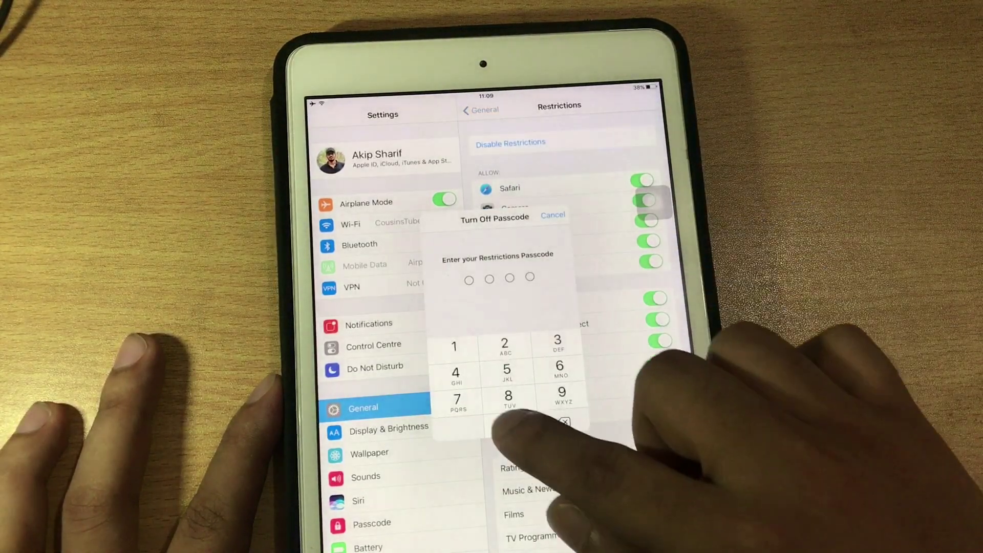
pyautogui.click(508, 423)
pyautogui.click(456, 399)
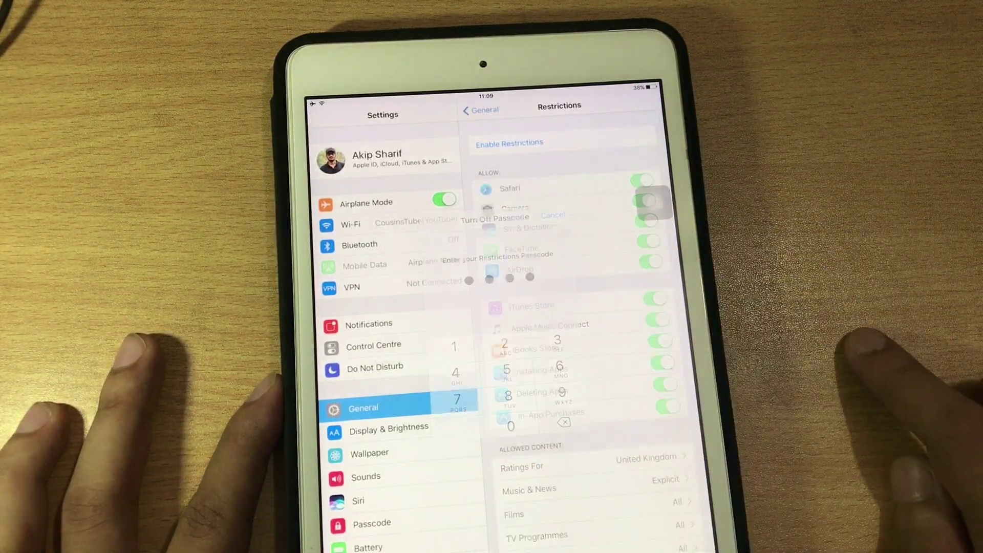
pyautogui.click(480, 109)
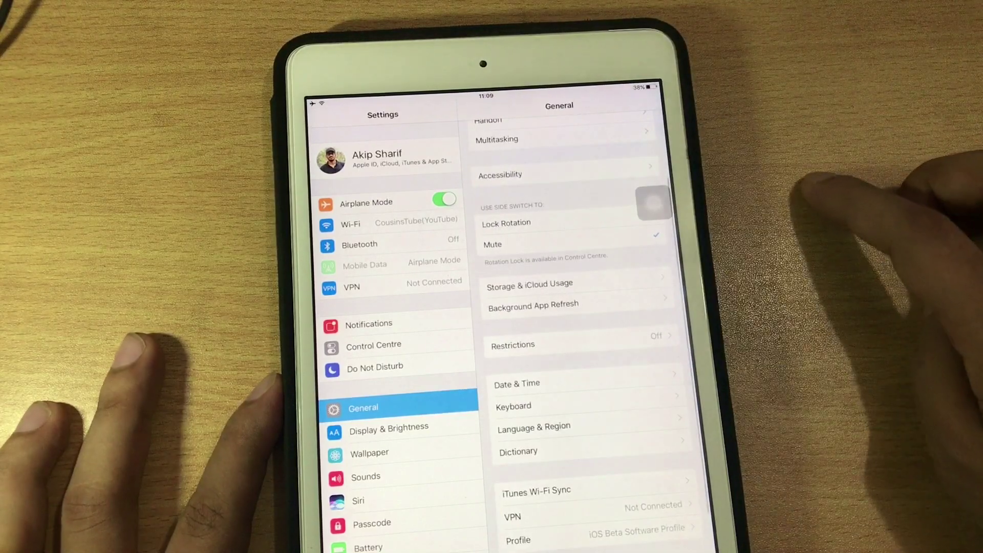
pyautogui.click(584, 547)
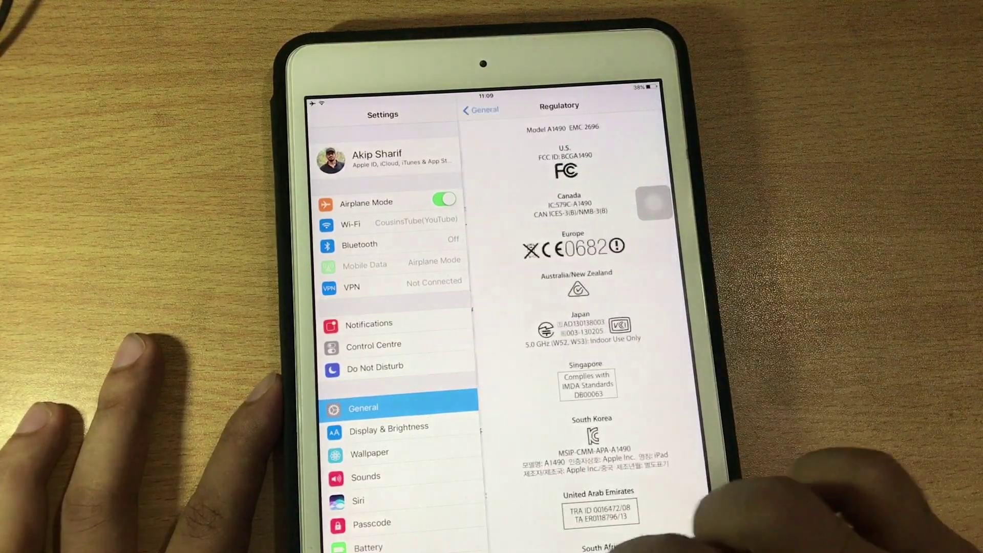
pyautogui.press('super')
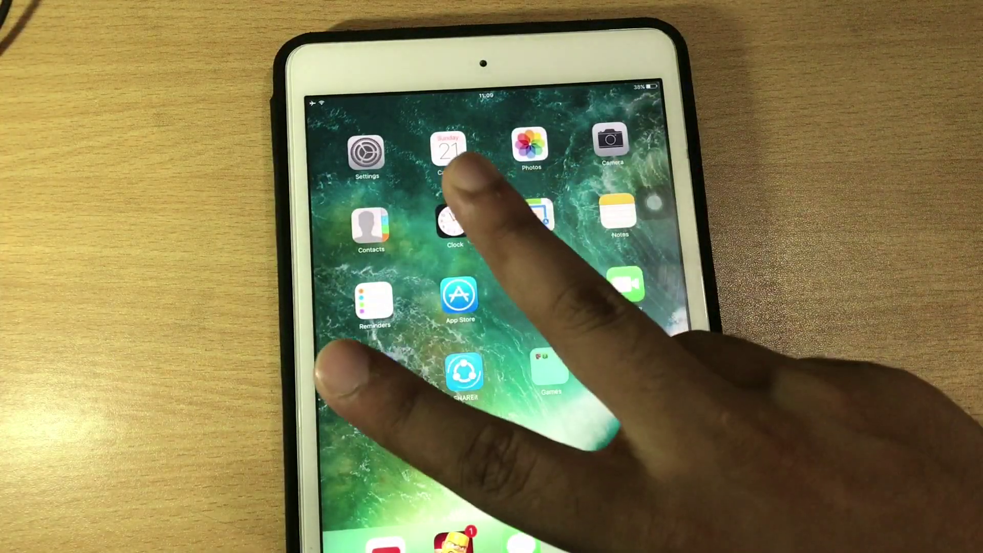